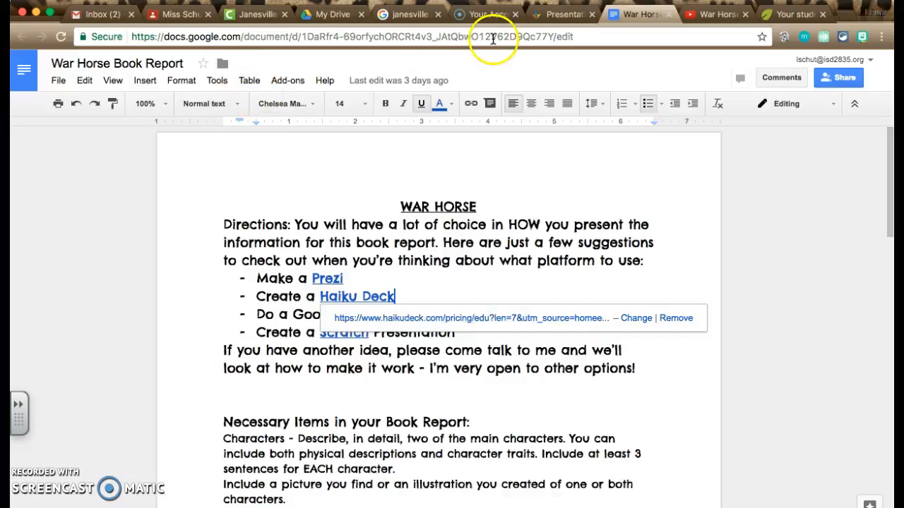
Switch to the already open Haiku Deck website and check its web address.
{"action": "left_click", "coordinate": [545, 14]}
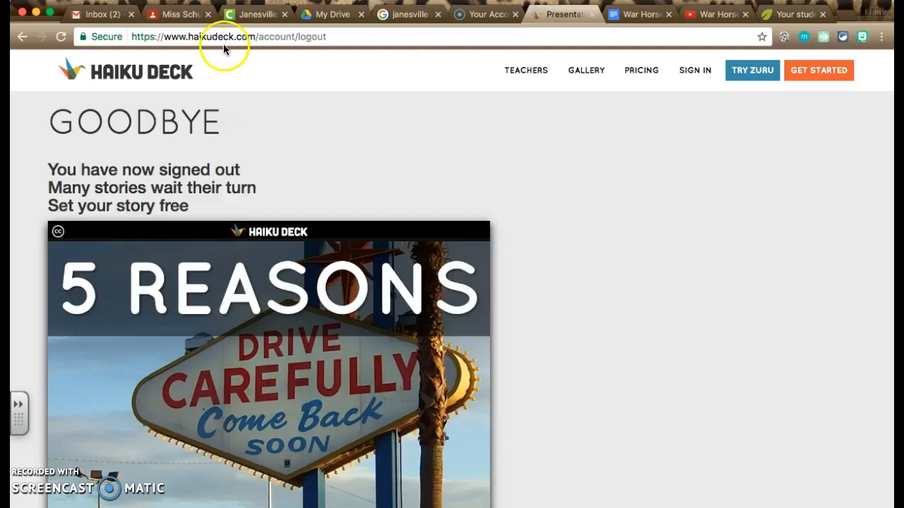
{"action": "left_click", "coordinate": [262, 36]}
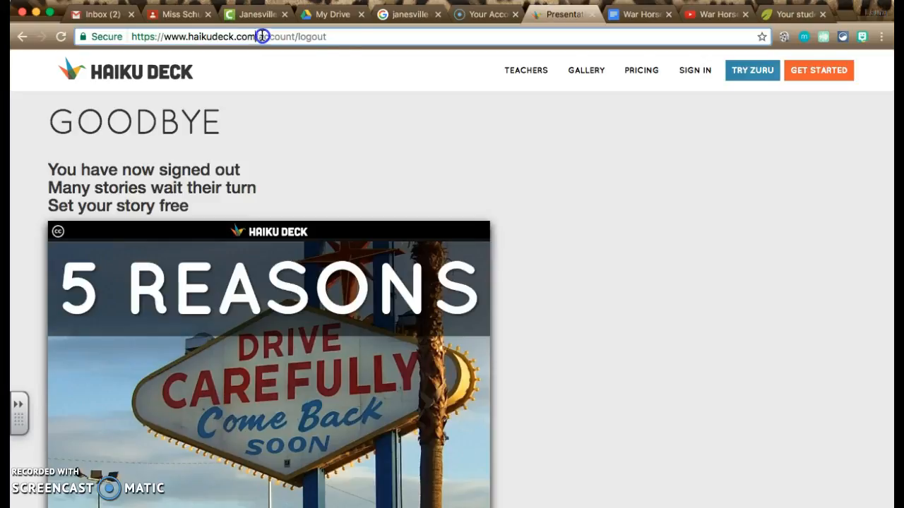
{"action": "left_click_drag", "start_coordinate": [262, 36], "coordinate": [414, 45]}
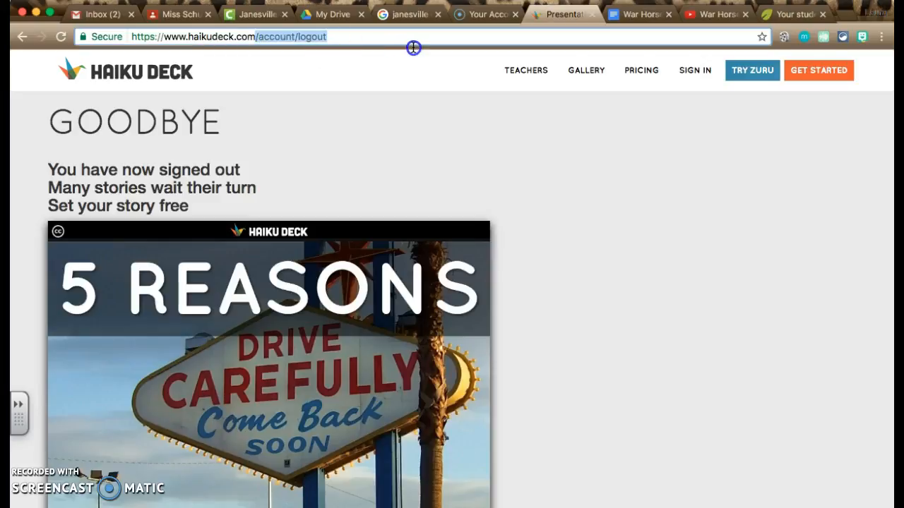
{"action": "left_click", "coordinate": [222, 36]}
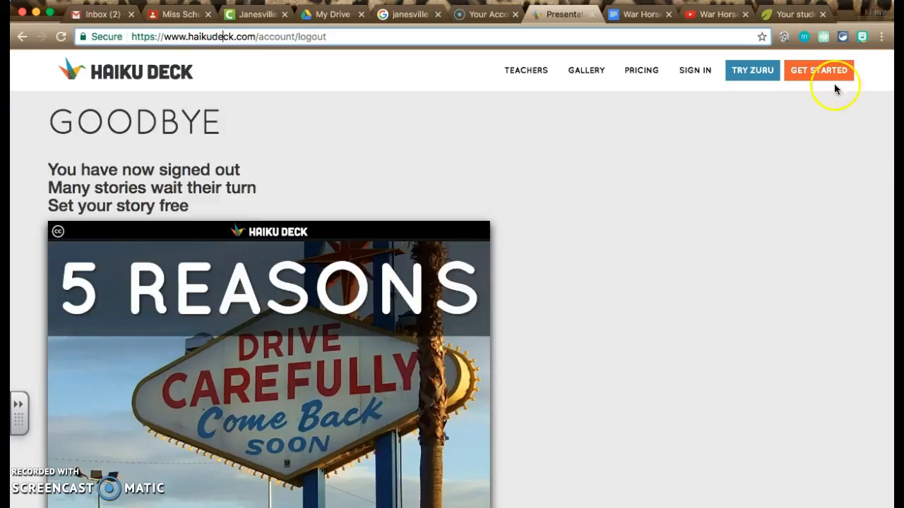
Find the free version among the getting-started plans and open the registration page for Haiku Deck Public.
{"action": "left_click", "coordinate": [810, 75]}
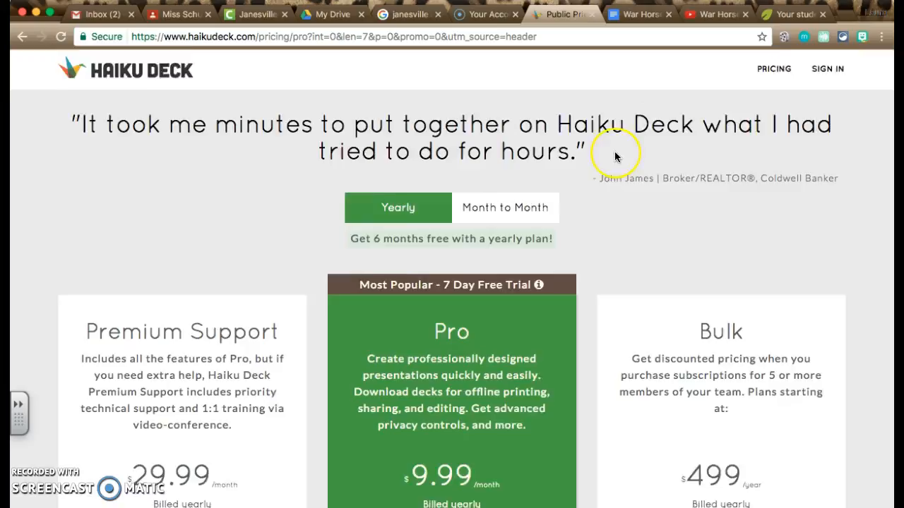
{"action": "scroll", "coordinate": [614, 151], "scroll_direction": "down", "scroll_amount": 4}
{"action": "scroll", "coordinate": [614, 151], "scroll_direction": "down", "scroll_amount": 3}
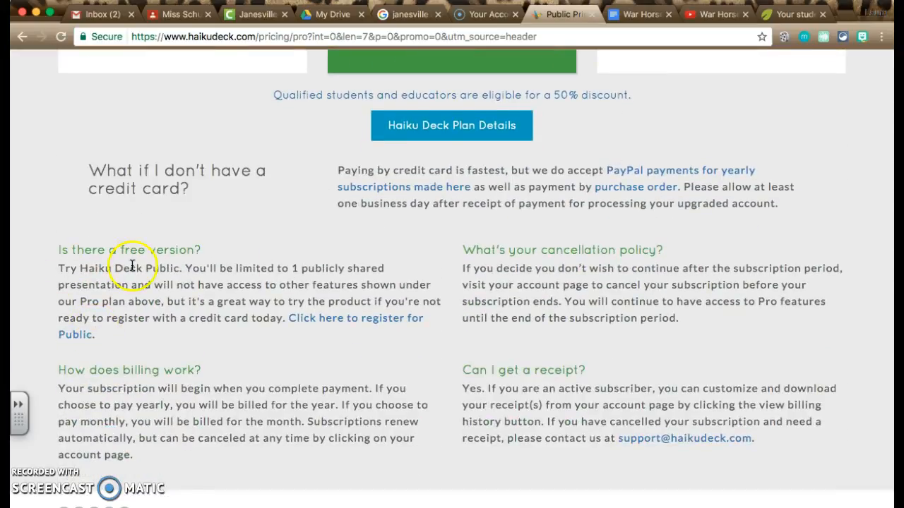
{"action": "left_click", "coordinate": [313, 326]}
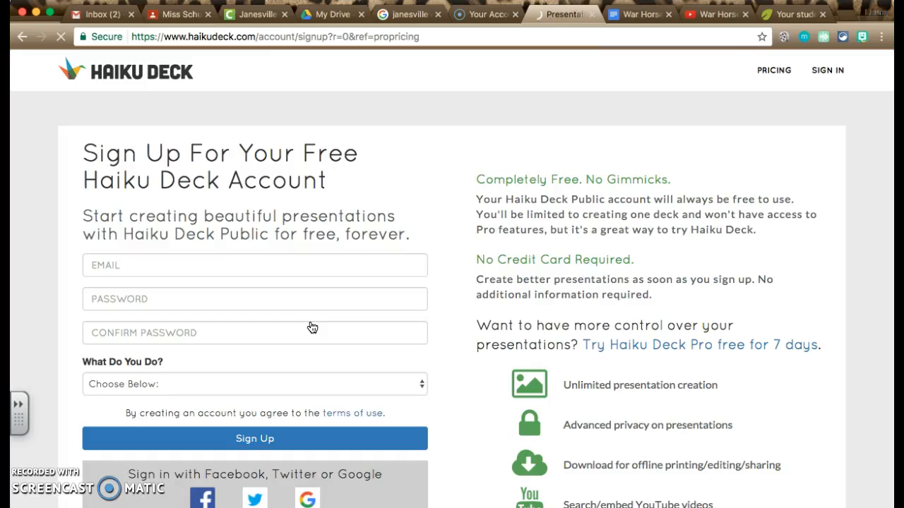
Go through the sign-up form's email, password, password confirmation and occupation fields without filling them in.
{"action": "left_click", "coordinate": [212, 257]}
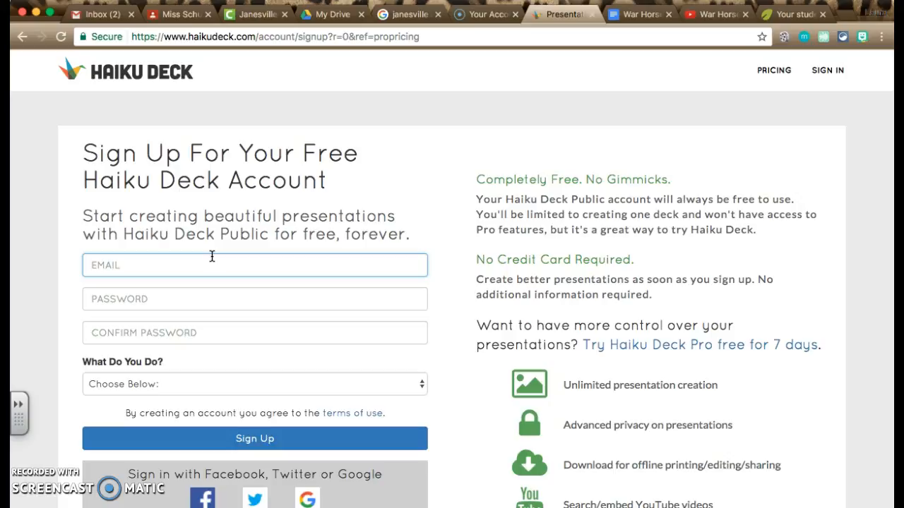
{"action": "left_click", "coordinate": [202, 298]}
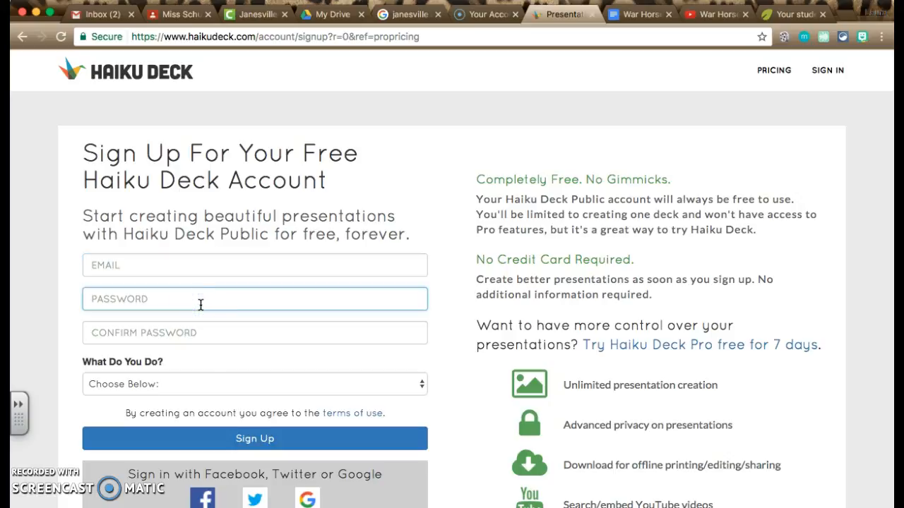
{"action": "left_click", "coordinate": [199, 329]}
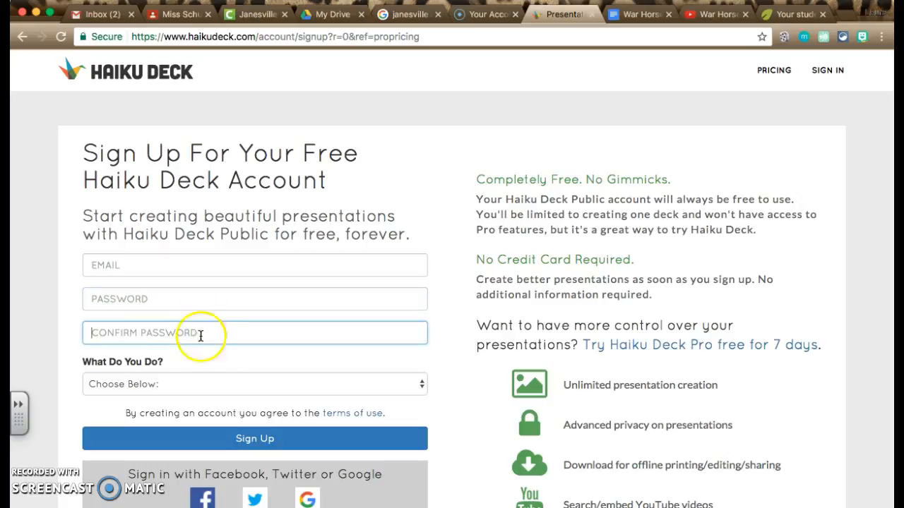
{"action": "left_click", "coordinate": [208, 384]}
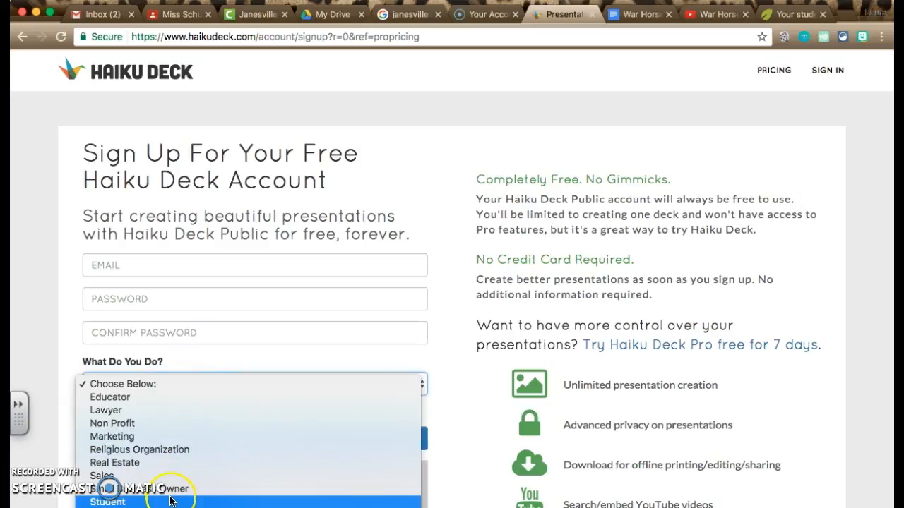
{"action": "left_click", "coordinate": [50, 398]}
Sign in to the existing Haiku Deck account with the account's email and password.
{"action": "left_click", "coordinate": [826, 72]}
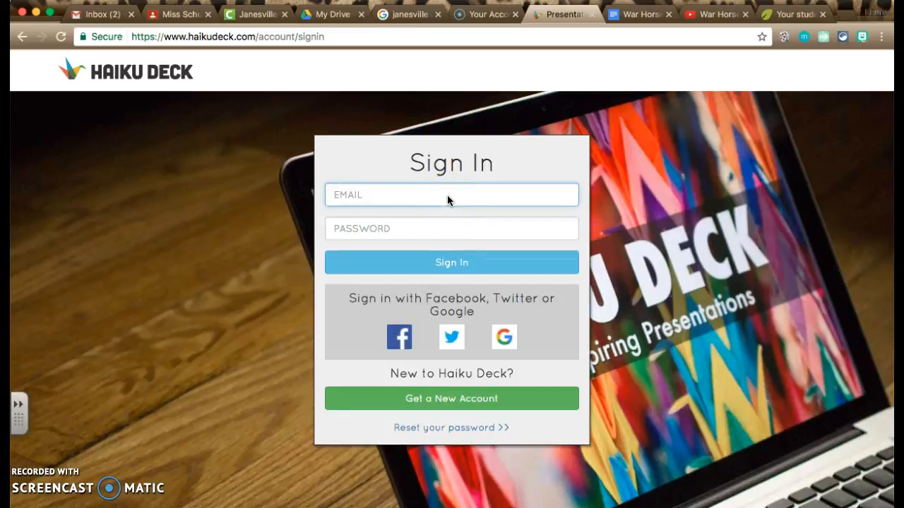
{"action": "type", "text": "l"}
{"action": "left_click", "coordinate": [437, 233]}
{"action": "left_click", "coordinate": [436, 236]}
{"action": "type", "text": "•••••••••"}
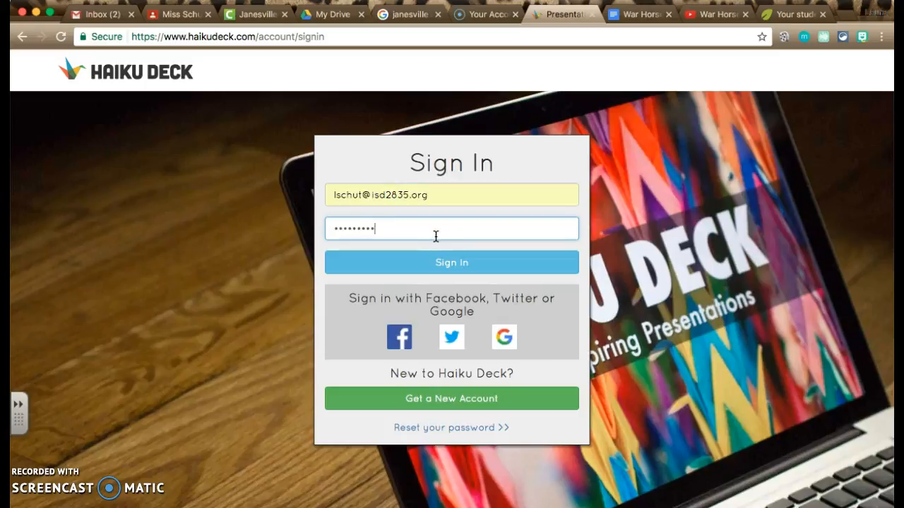
{"action": "type", "text": "•••"}
{"action": "key", "text": "Return"}
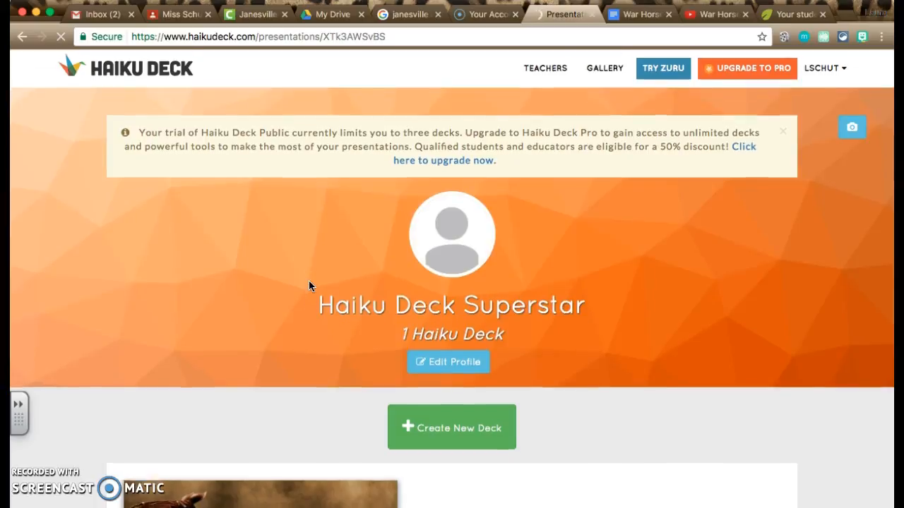
Dismiss the browser's offer to save the password and open the War Horse deck for editing.
{"action": "scroll", "coordinate": [309, 285], "scroll_direction": "down", "scroll_amount": 3}
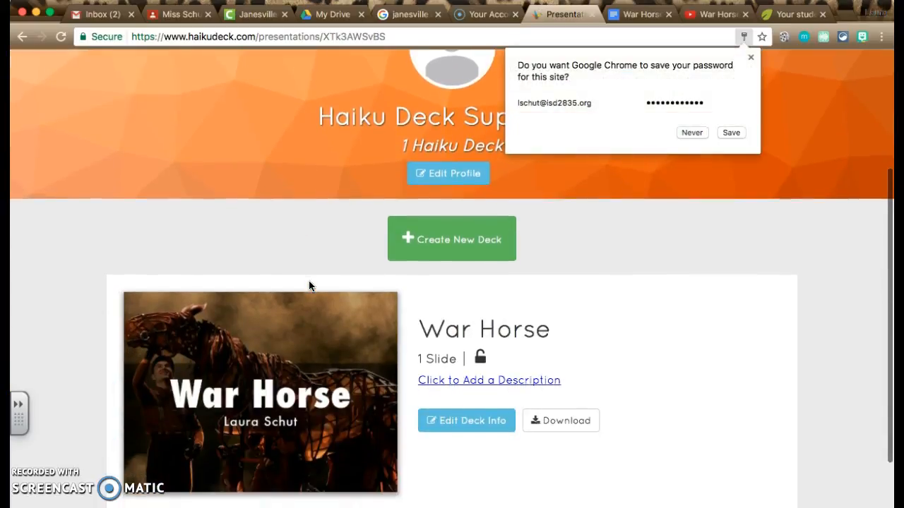
{"action": "left_click", "coordinate": [751, 56]}
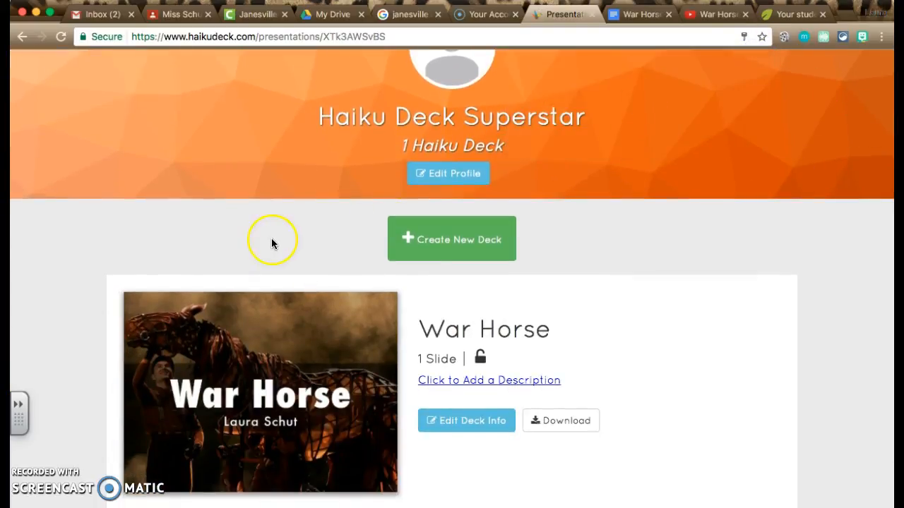
{"action": "scroll", "coordinate": [271, 240], "scroll_direction": "down", "scroll_amount": 3}
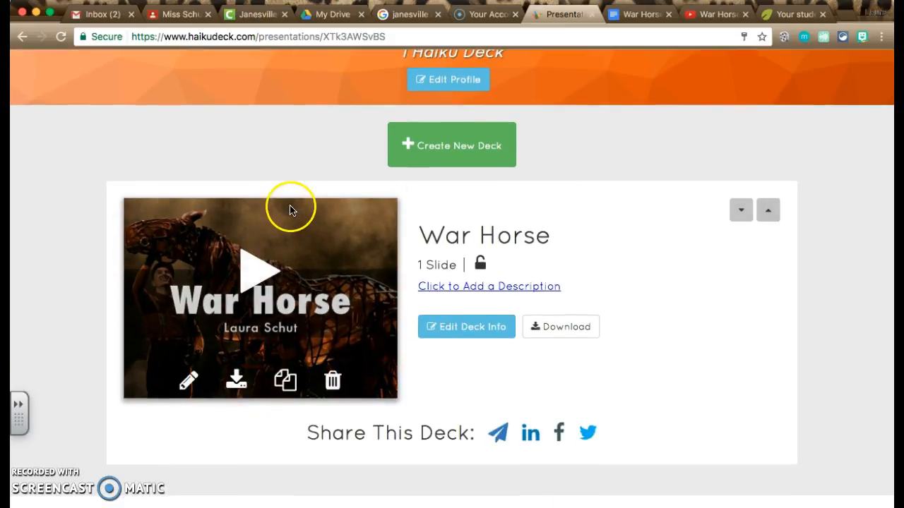
{"action": "scroll", "coordinate": [337, 233], "scroll_direction": "up", "scroll_amount": 2}
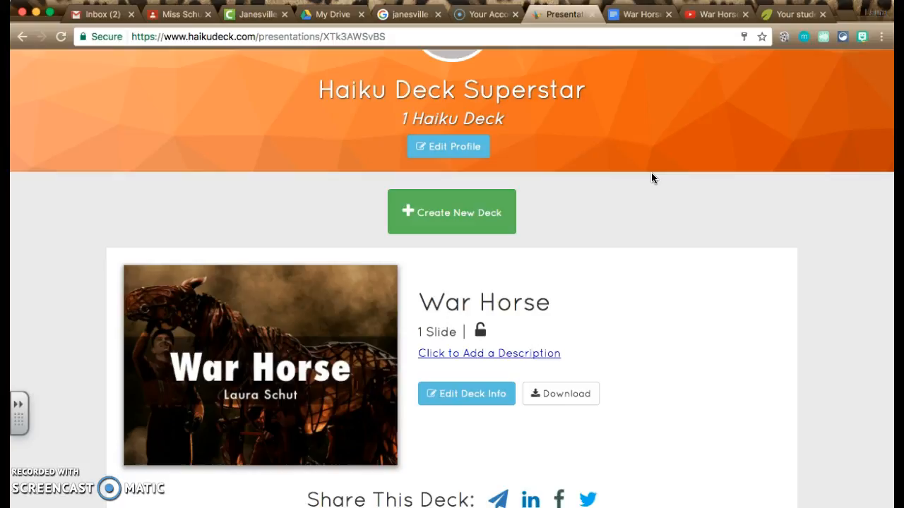
{"action": "mouse_move", "coordinate": [216, 389]}
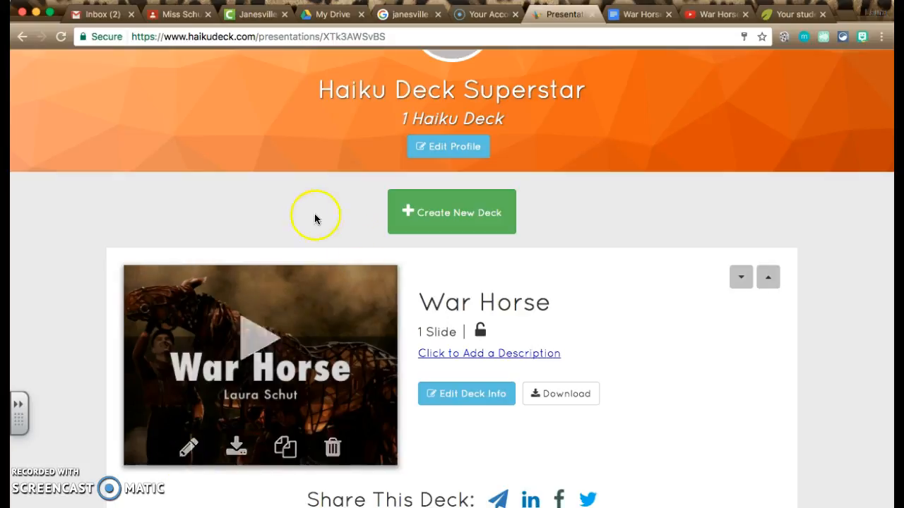
{"action": "left_click", "coordinate": [189, 448]}
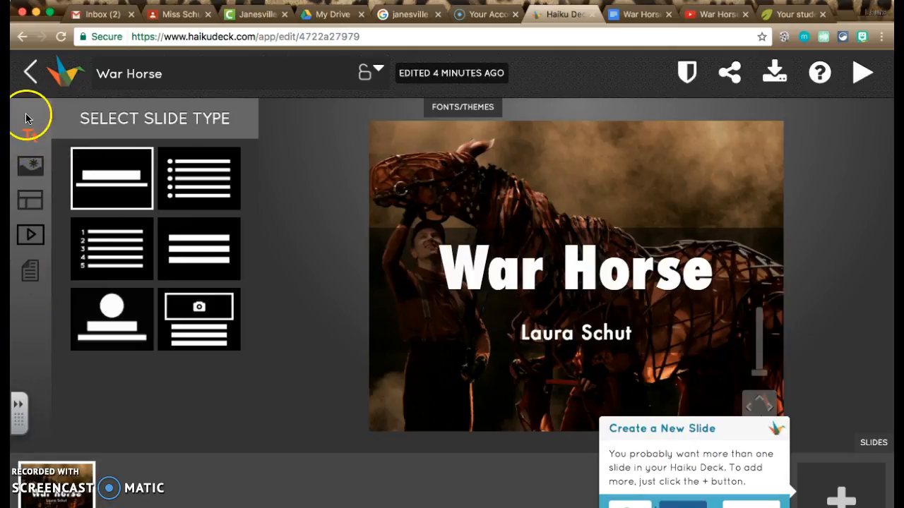
Retype the word "Horse" in the title slide's heading and place the cursor in the subtitle.
{"action": "double_click", "coordinate": [611, 267]}
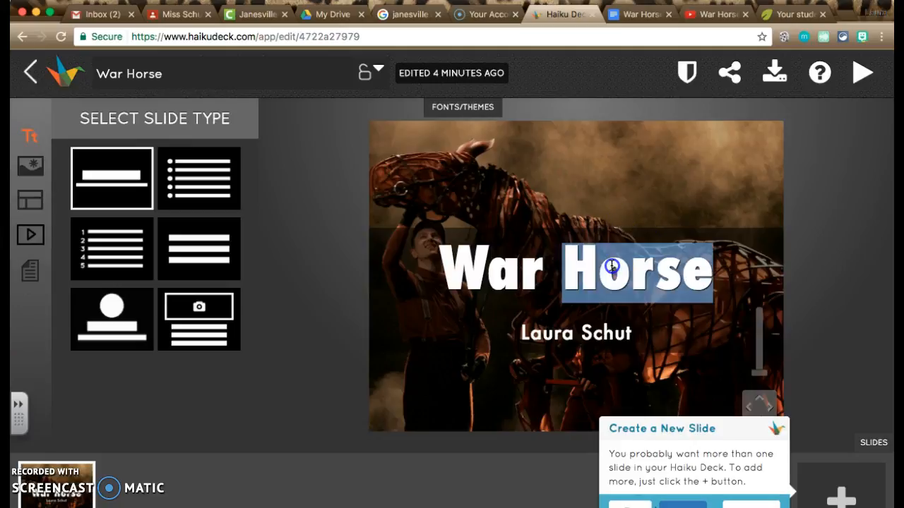
{"action": "type", "text": "Horse"}
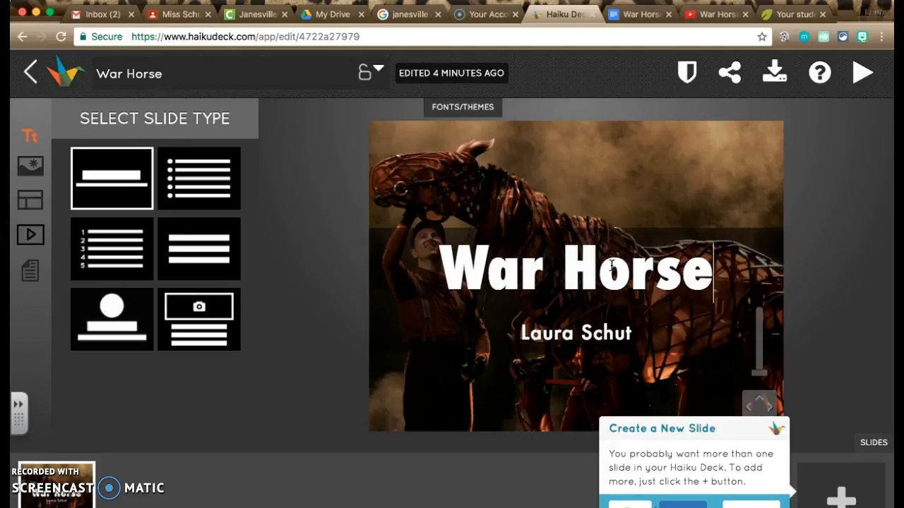
{"action": "left_click", "coordinate": [609, 336]}
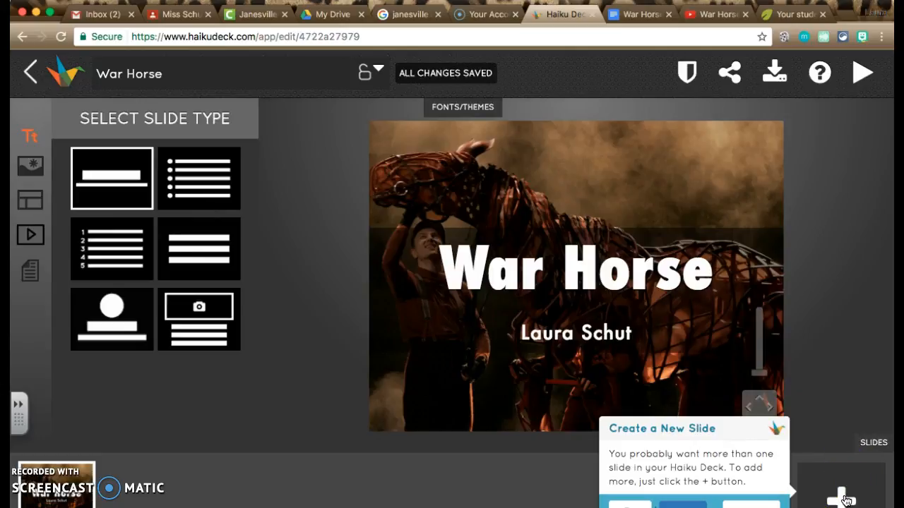
Add a new slide to the War Horse deck and end the guided tour.
{"action": "left_click", "coordinate": [840, 498]}
{"action": "left_click", "coordinate": [332, 362]}
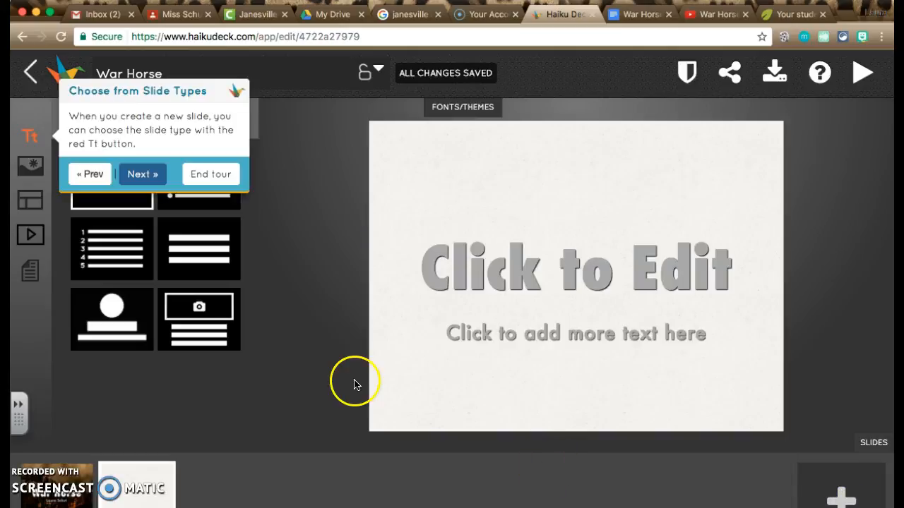
{"action": "left_click", "coordinate": [212, 185]}
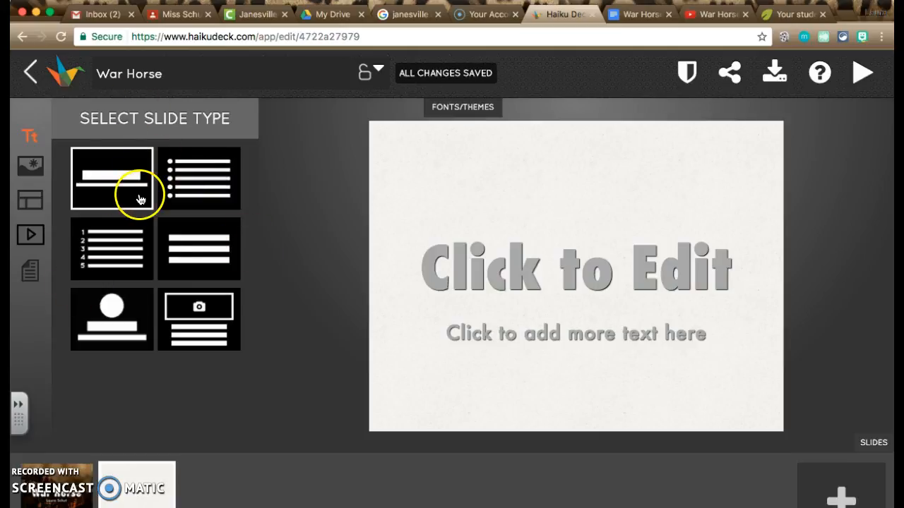
Try several slide types on the new slide, including plain text and image with text, and settle on the numbered list.
{"action": "left_click", "coordinate": [117, 247]}
{"action": "left_click", "coordinate": [184, 191]}
{"action": "left_click", "coordinate": [197, 274]}
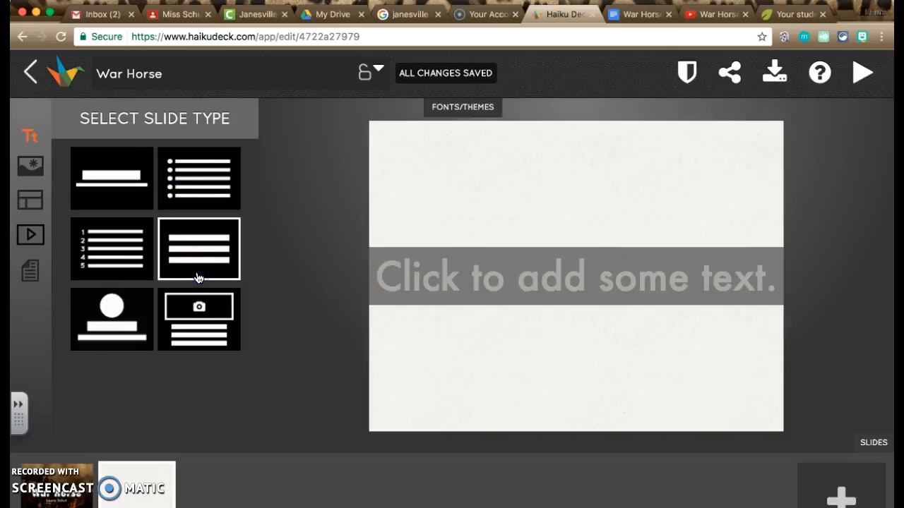
{"action": "left_click", "coordinate": [199, 319]}
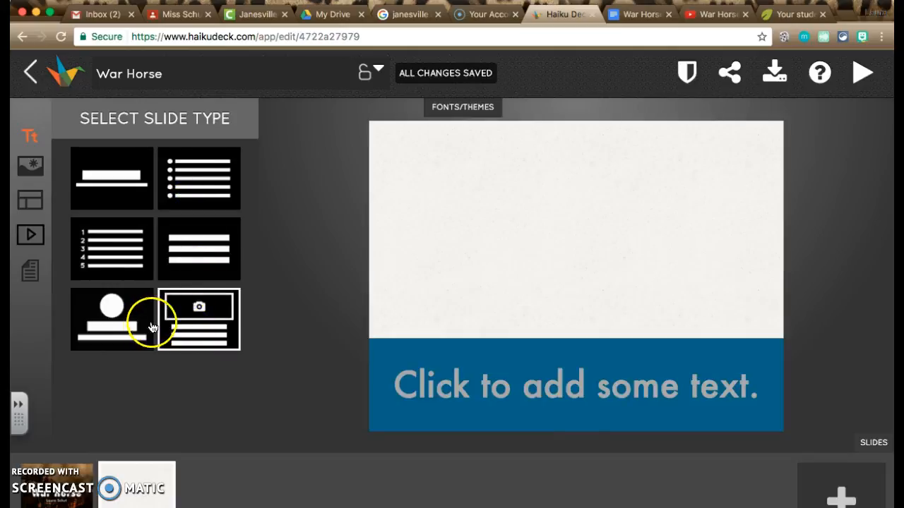
{"action": "left_click", "coordinate": [100, 267]}
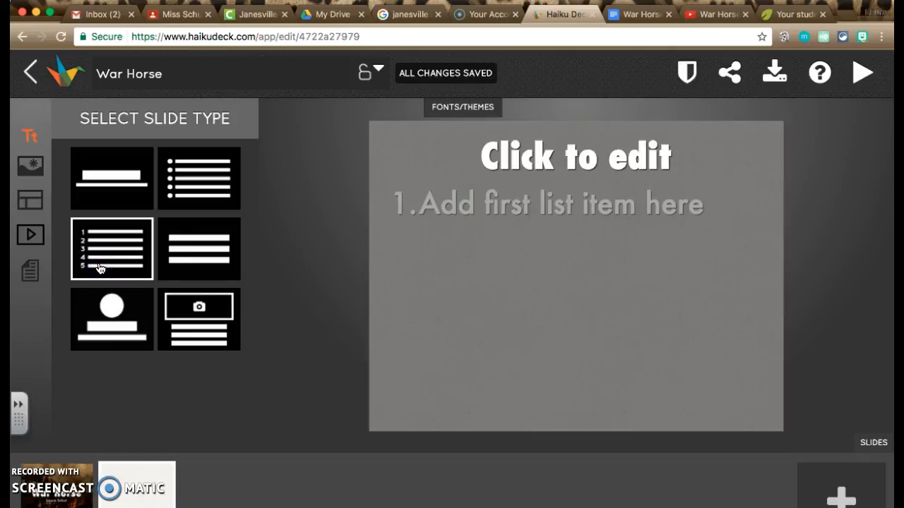
Title the slide "Characters" and enter "Joey" and "Albert" as the first two numbered list items.
{"action": "left_click", "coordinate": [581, 136]}
{"action": "type", "text": "Characters"}
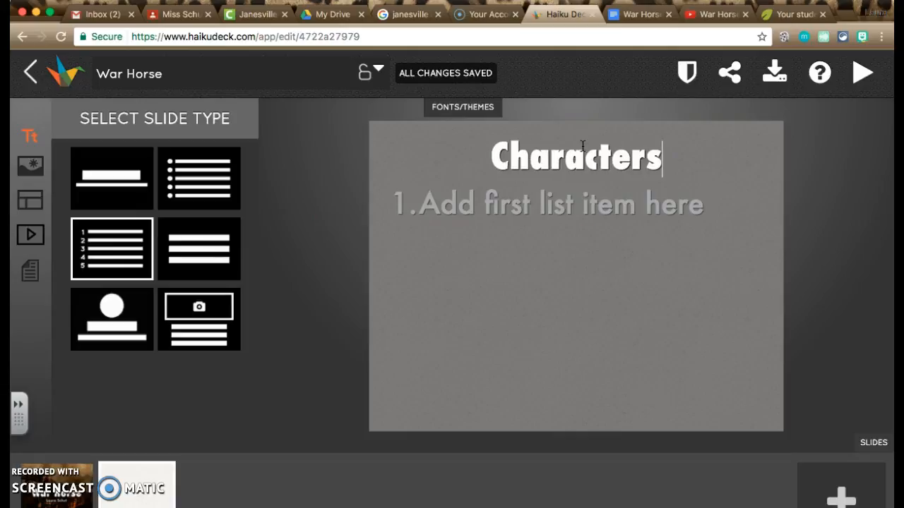
{"action": "left_click", "coordinate": [583, 219]}
{"action": "type", "text": "Joey"}
{"action": "key", "text": "BackSpace"}
{"action": "key", "text": "BackSpace"}
{"action": "key", "text": "BackSpace"}
{"action": "type", "text": "oey"}
{"action": "key", "text": "Return"}
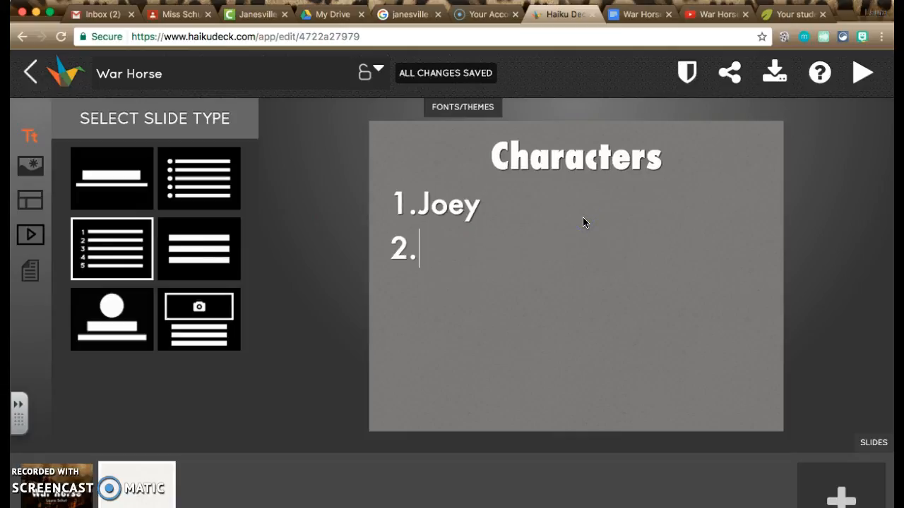
{"action": "type", "text": "As"}
{"action": "key", "text": "BackSpace"}
{"action": "type", "text": "lbert"}
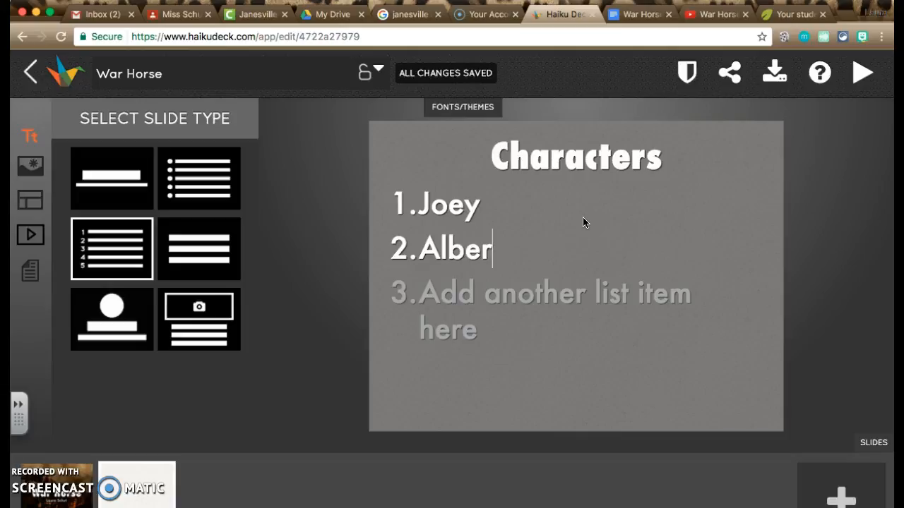
{"action": "left_click", "coordinate": [572, 243]}
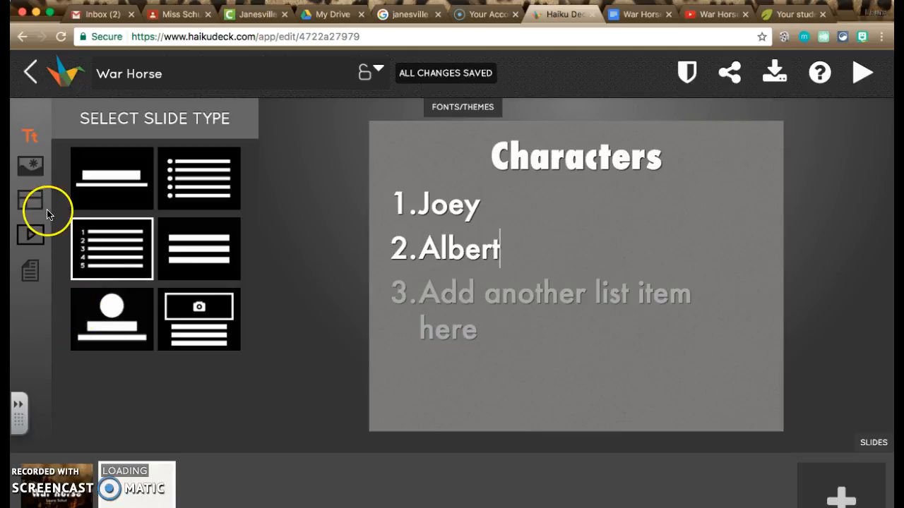
Look at the public notes area for the Characters slide and return to the slide type choices.
{"action": "left_click", "coordinate": [31, 271]}
{"action": "left_click", "coordinate": [125, 221]}
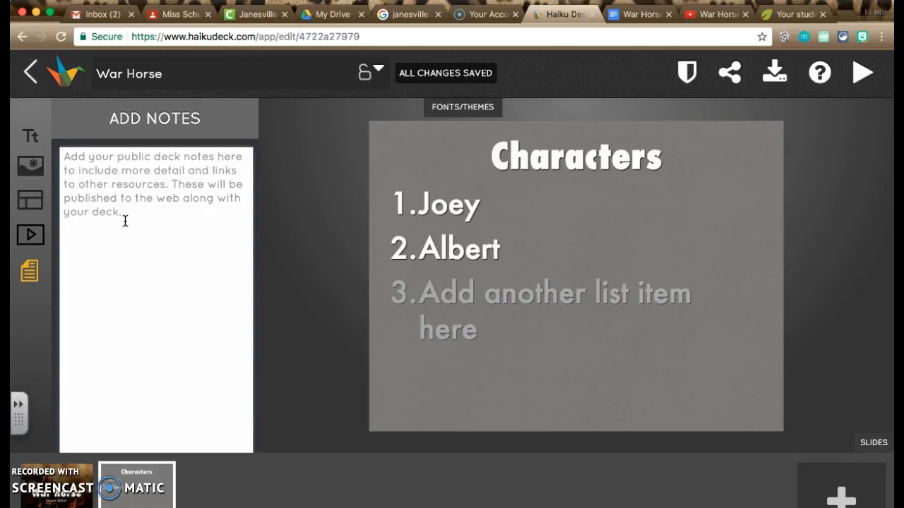
{"action": "left_click", "coordinate": [30, 137]}
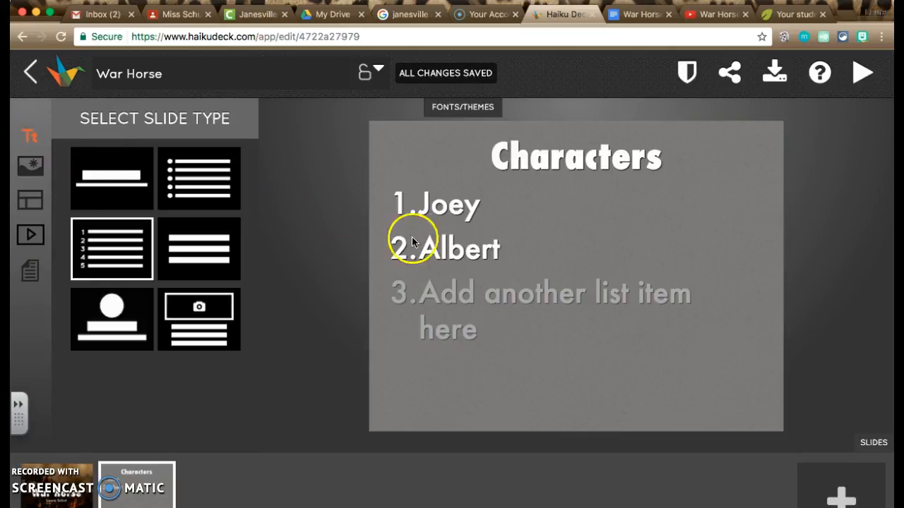
{"action": "left_click", "coordinate": [323, 233]}
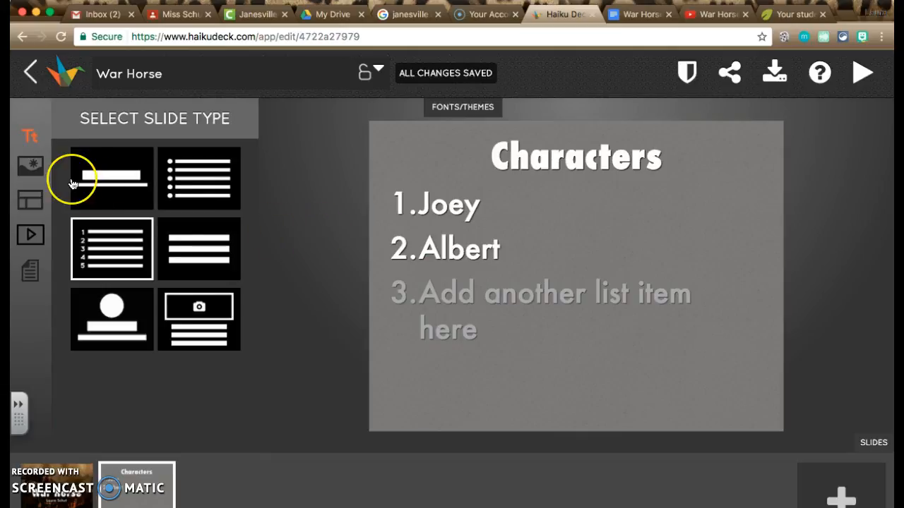
Search the background images for the Characters slide using the phrase "war horse joey".
{"action": "left_click", "coordinate": [32, 170]}
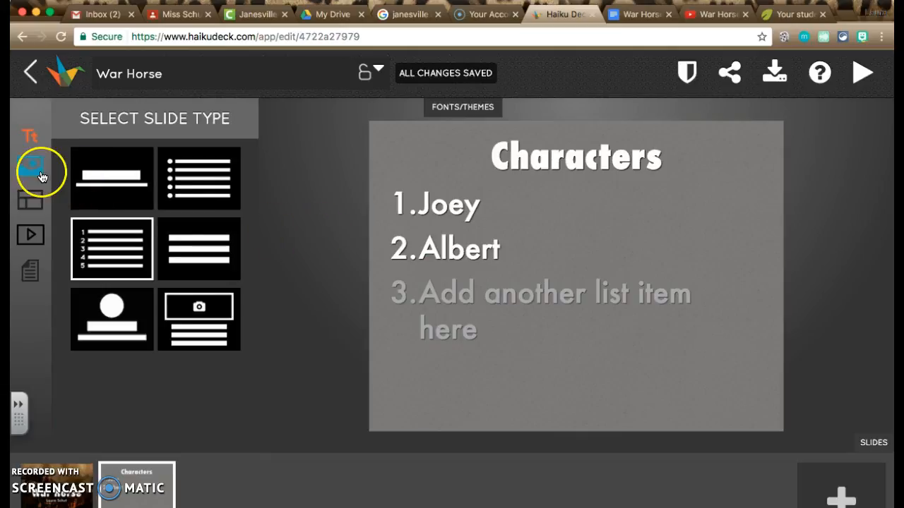
{"action": "left_click", "coordinate": [30, 176]}
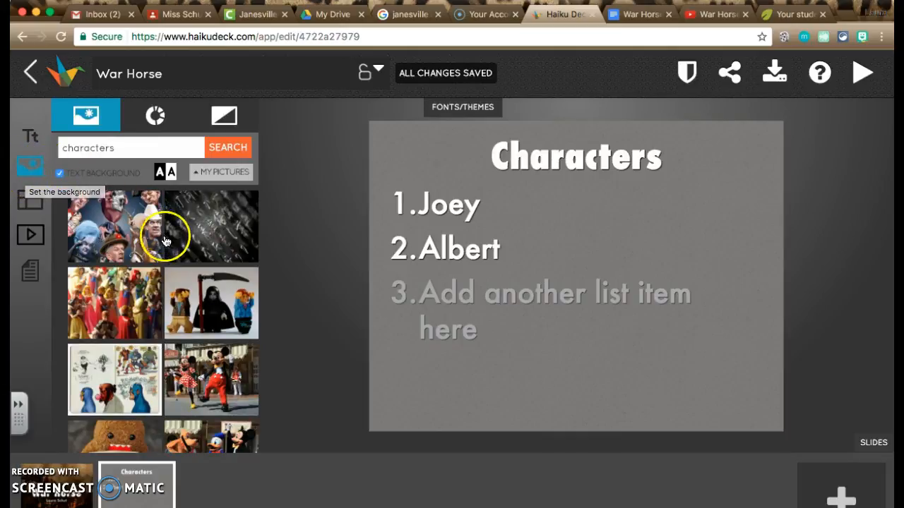
{"action": "left_click_drag", "start_coordinate": [116, 150], "coordinate": [61, 148]}
{"action": "left_click", "coordinate": [102, 148]}
{"action": "type", "text": "war horse"}
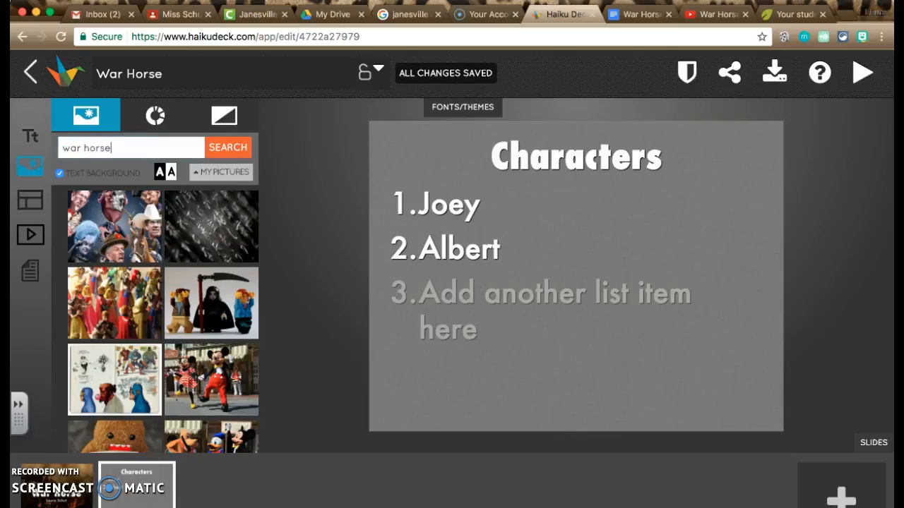
{"action": "type", "text": " joey"}
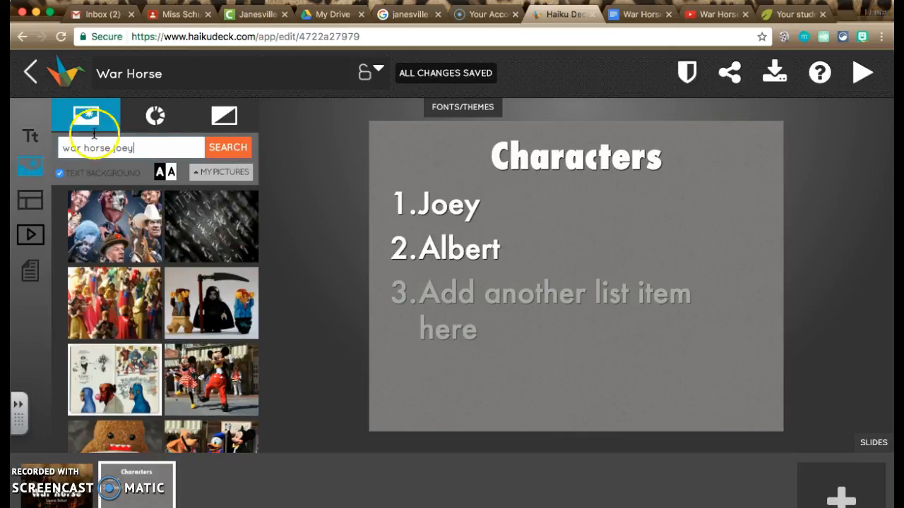
{"action": "left_click", "coordinate": [228, 149]}
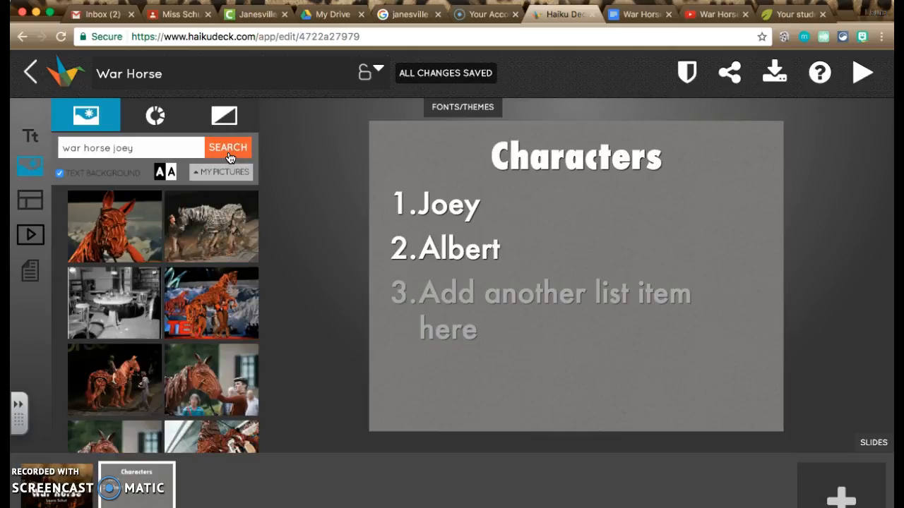
Set the photo of the horse puppet being held by a man in a cap as the Characters slide's background.
{"action": "scroll", "coordinate": [247, 300], "scroll_direction": "down", "scroll_amount": 2}
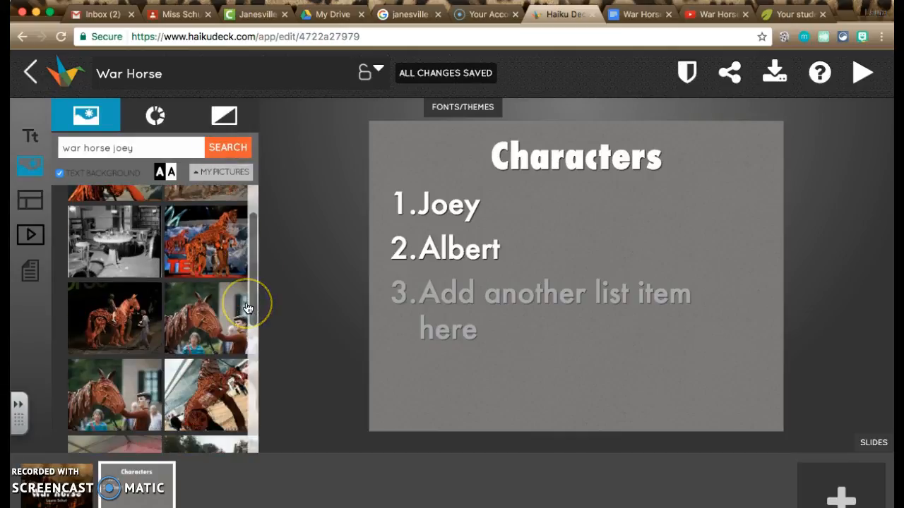
{"action": "left_click", "coordinate": [209, 334]}
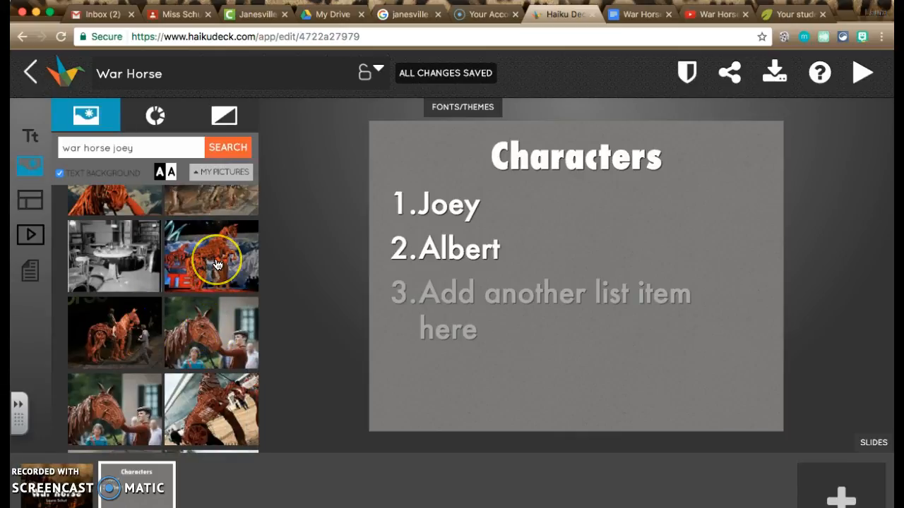
{"action": "left_click", "coordinate": [206, 344]}
{"action": "left_click", "coordinate": [384, 307]}
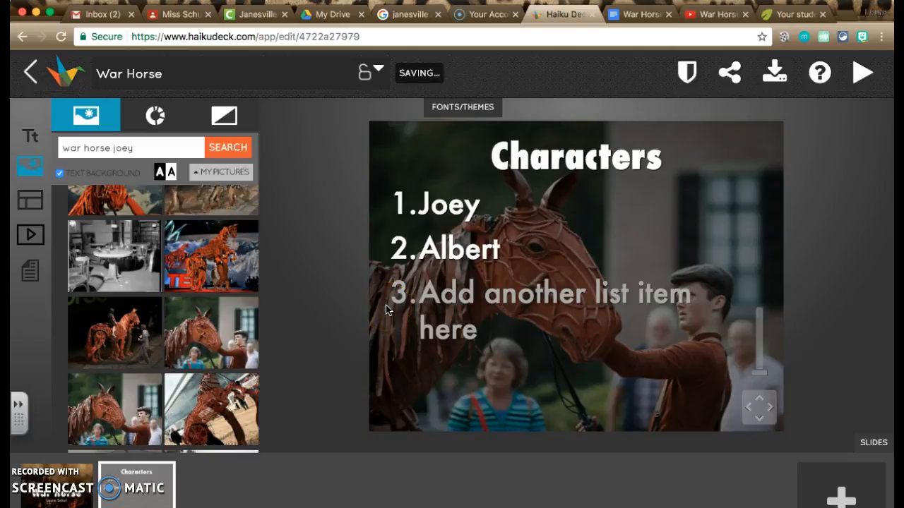
Look at the available sources for adding your own pictures, and close the file chooser without uploading anything.
{"action": "left_click", "coordinate": [207, 176]}
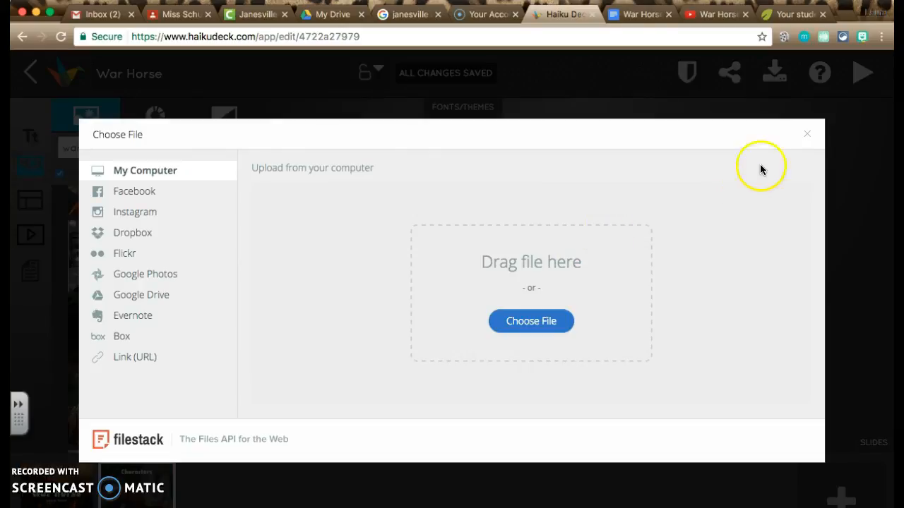
{"action": "left_click", "coordinate": [804, 132]}
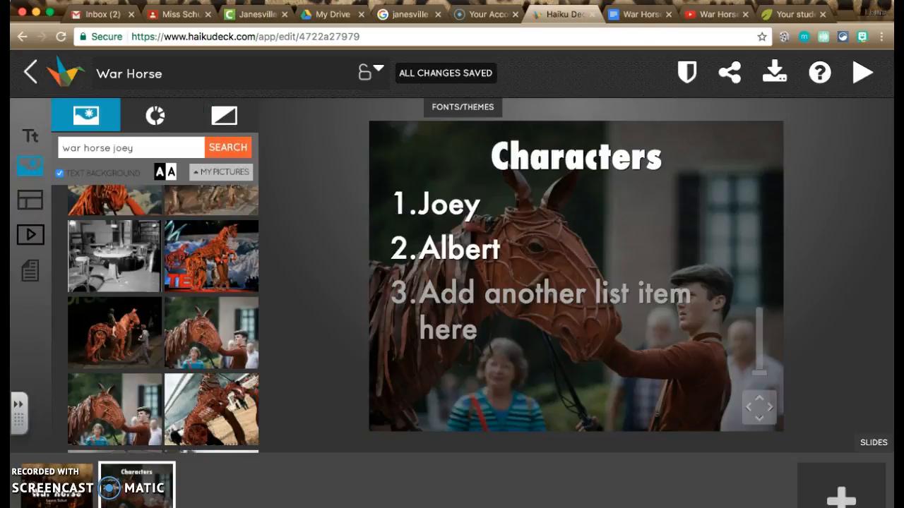
Try the layout with the left-aligned title on the Characters slide and return to the centred-title layout.
{"action": "left_click", "coordinate": [28, 207]}
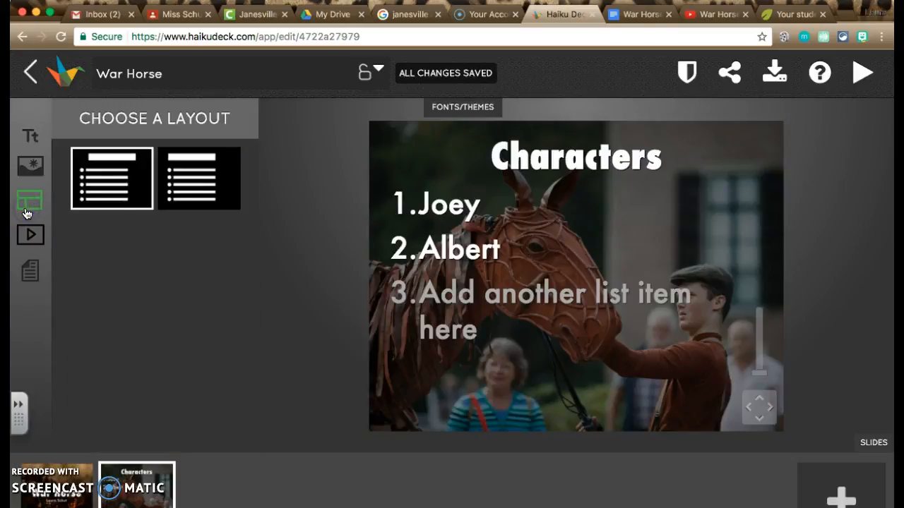
{"action": "left_click", "coordinate": [189, 179]}
{"action": "left_click", "coordinate": [120, 172]}
{"action": "left_click", "coordinate": [29, 136]}
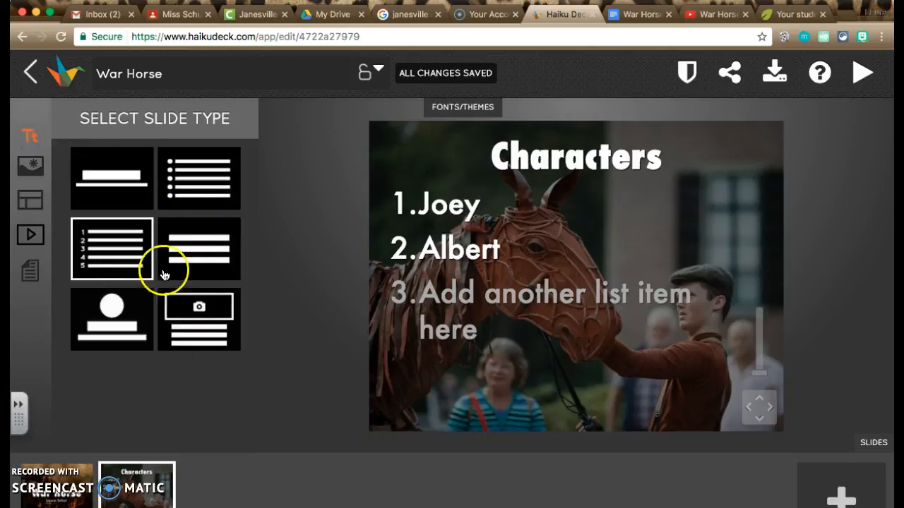
{"action": "left_click", "coordinate": [29, 203]}
{"action": "left_click", "coordinate": [167, 137]}
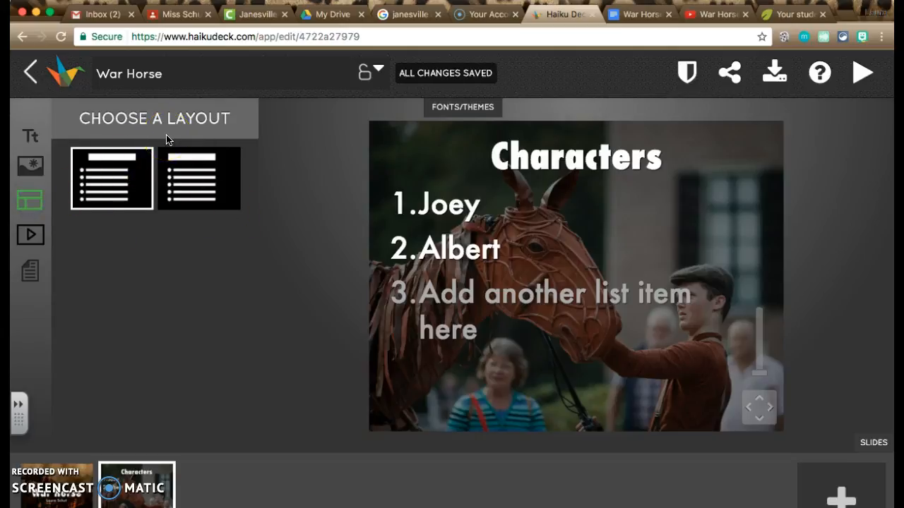
Review the video, layout, slide type, background image and public notes options for the Characters slide.
{"action": "left_click", "coordinate": [42, 231]}
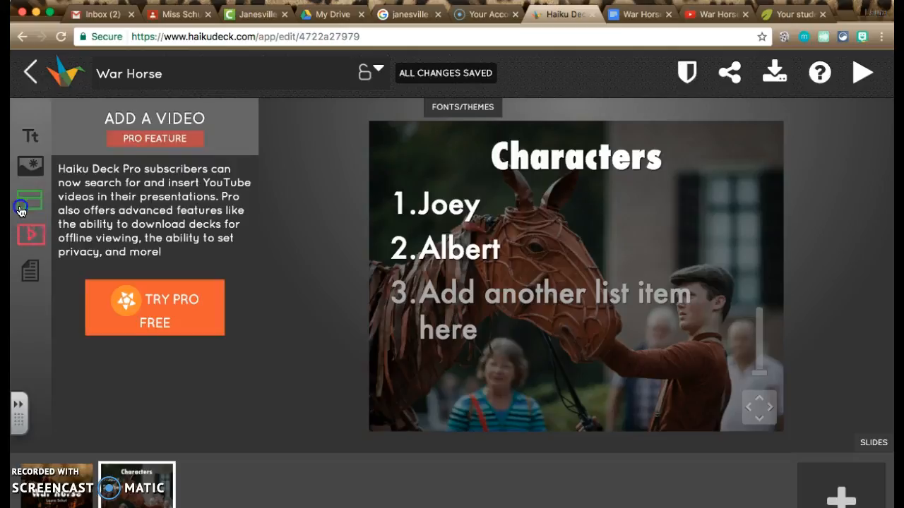
{"action": "left_click", "coordinate": [21, 208]}
{"action": "left_click", "coordinate": [30, 135]}
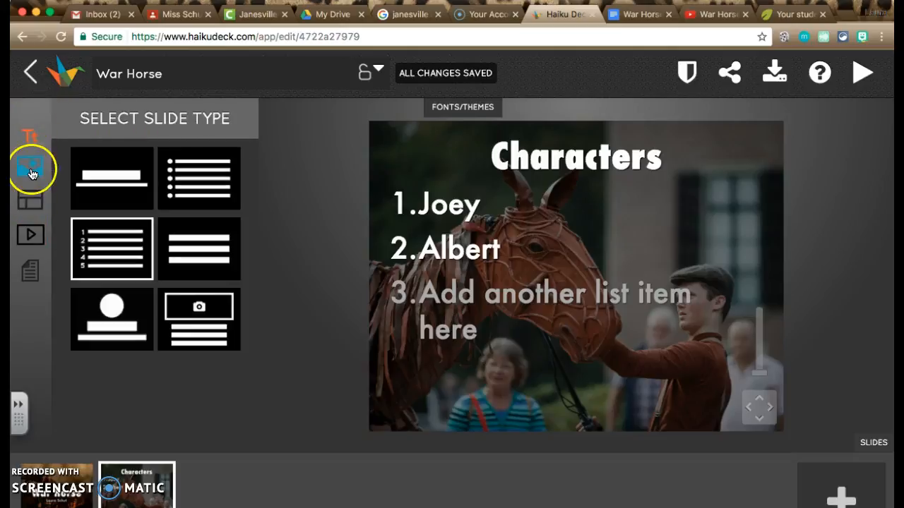
{"action": "left_click", "coordinate": [30, 171]}
{"action": "left_click", "coordinate": [31, 199]}
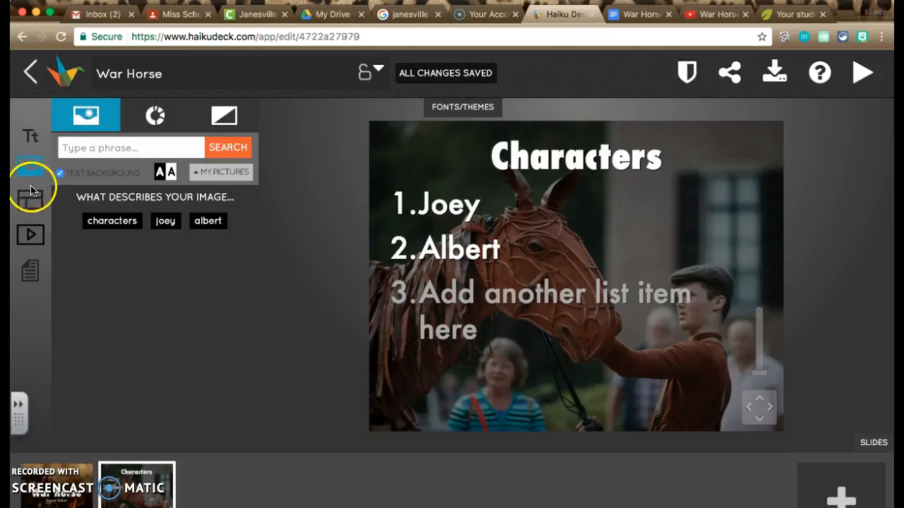
{"action": "left_click", "coordinate": [28, 267]}
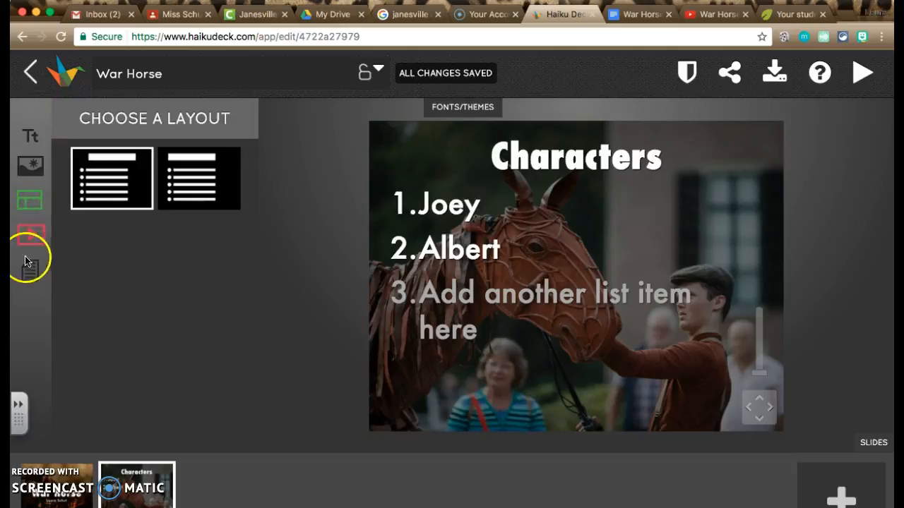
{"action": "left_click", "coordinate": [33, 274]}
{"action": "left_click", "coordinate": [179, 243]}
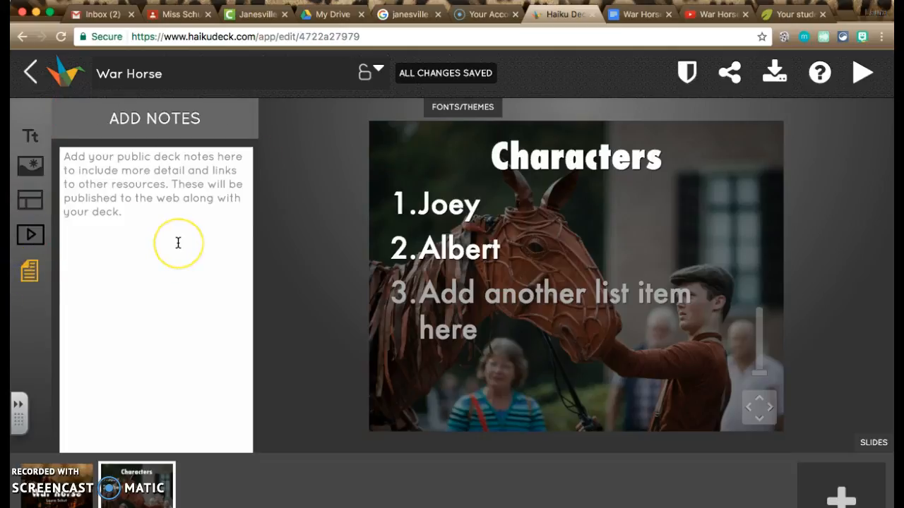